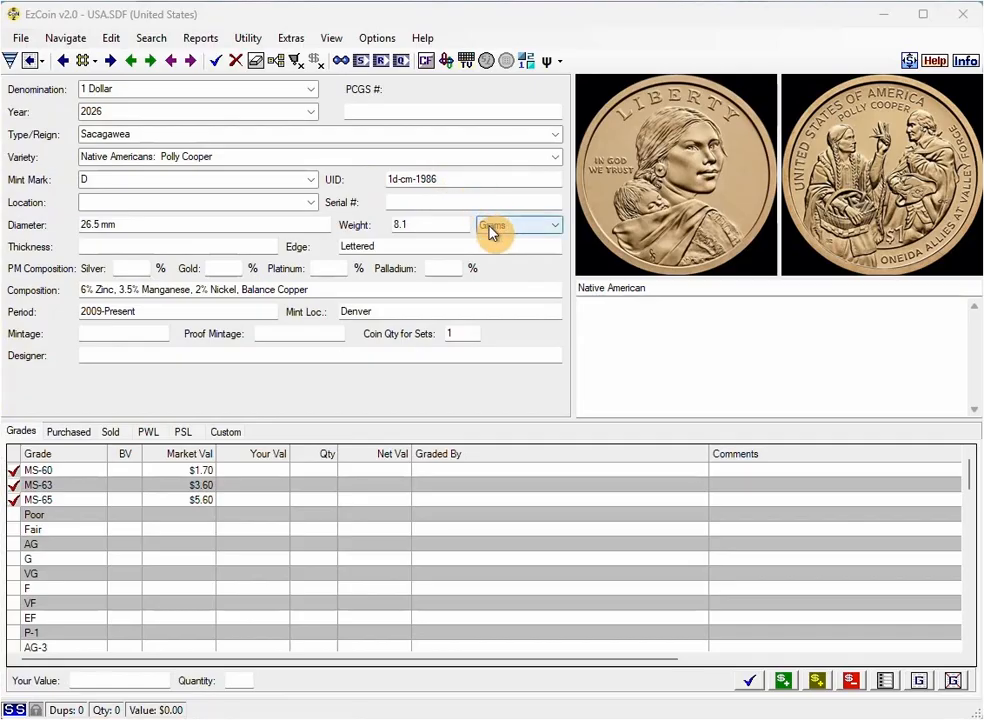
Step: Look up UID 1d-cm-1986, load the P-mint commemorative silver dollar, and add its MS-65 grade to inventory at bullion value
{"action": "double_click", "coordinate": [461, 184]}
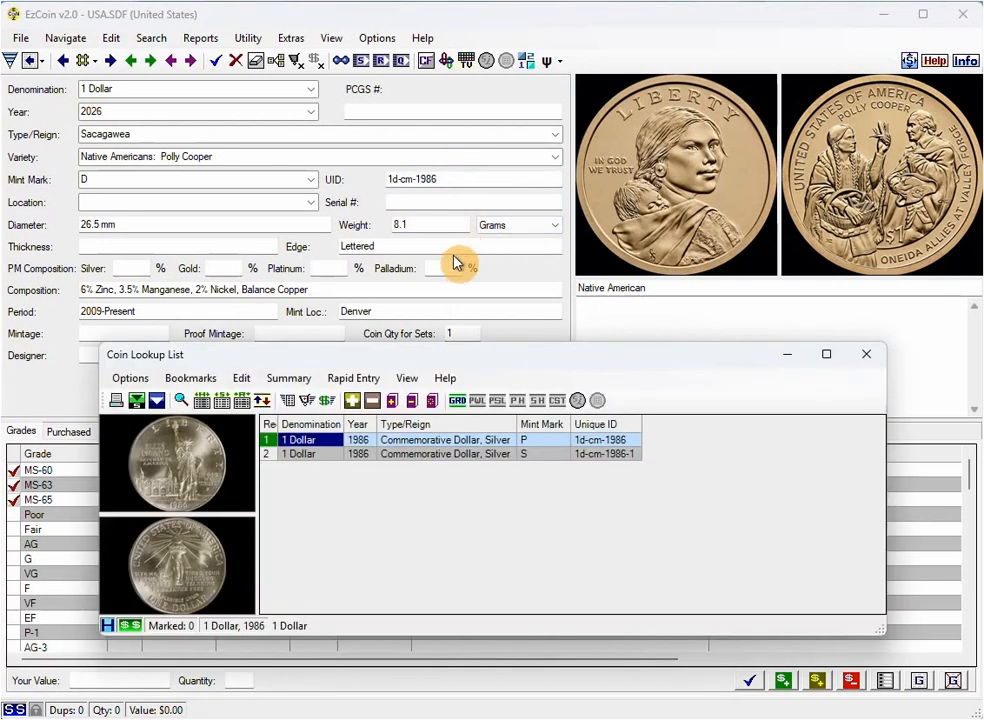
{"action": "double_click", "coordinate": [332, 443]}
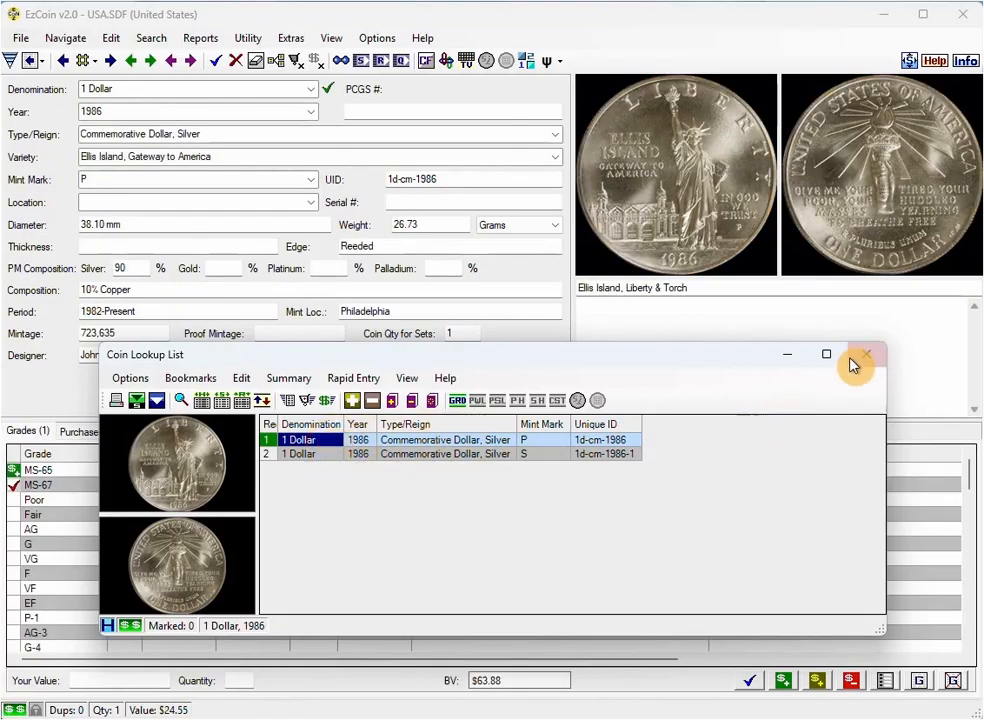
{"action": "left_click", "coordinate": [866, 354]}
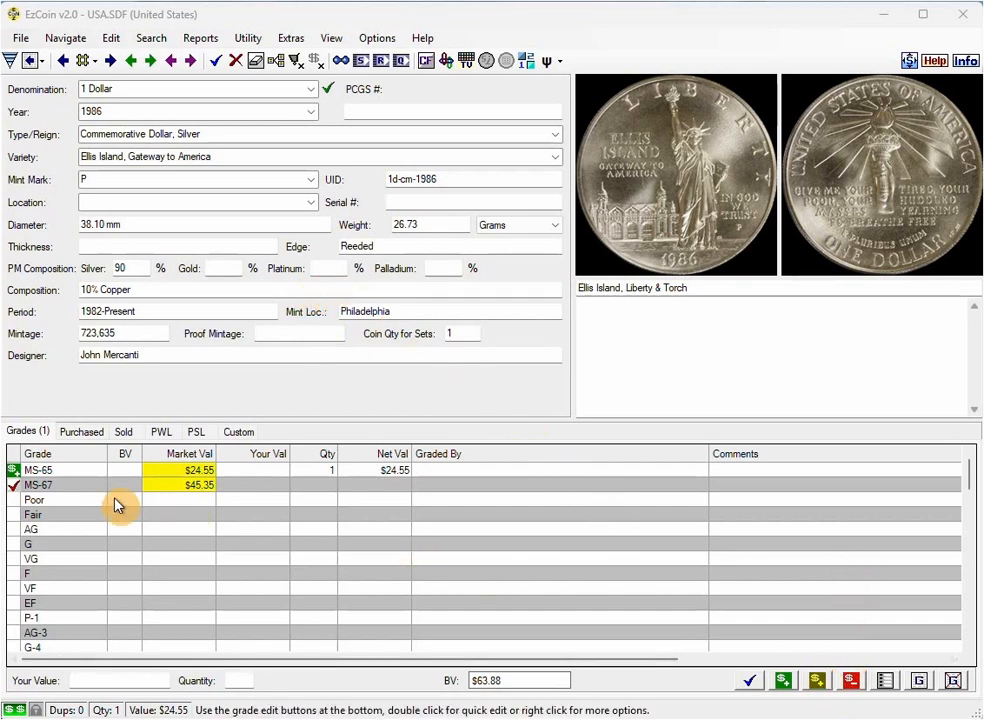
{"action": "left_click", "coordinate": [99, 471]}
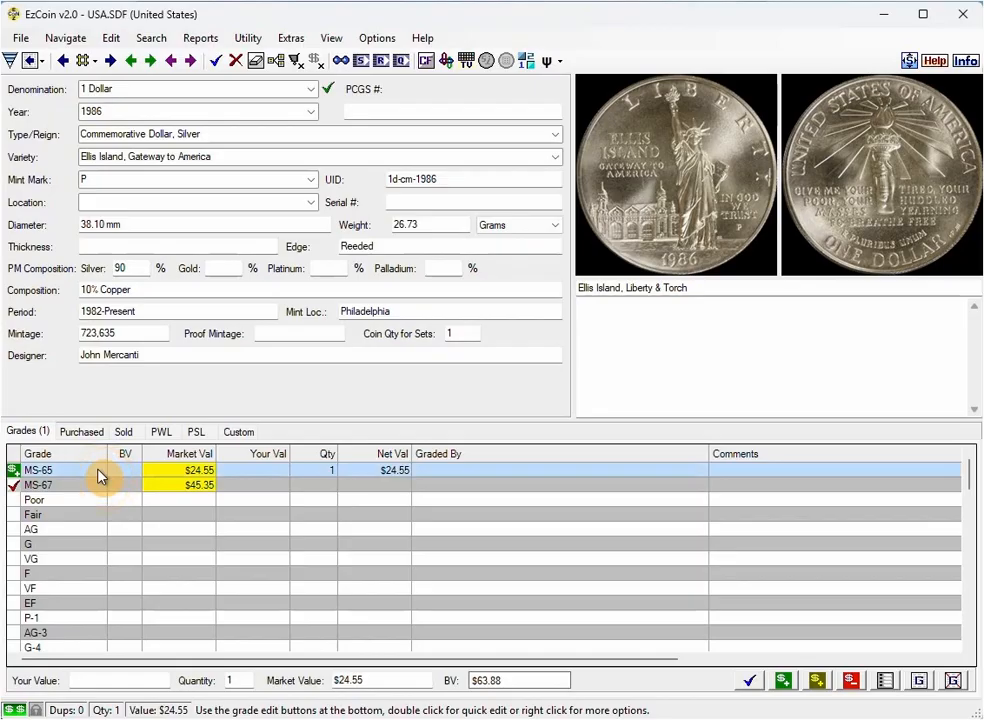
{"action": "left_click", "coordinate": [817, 682]}
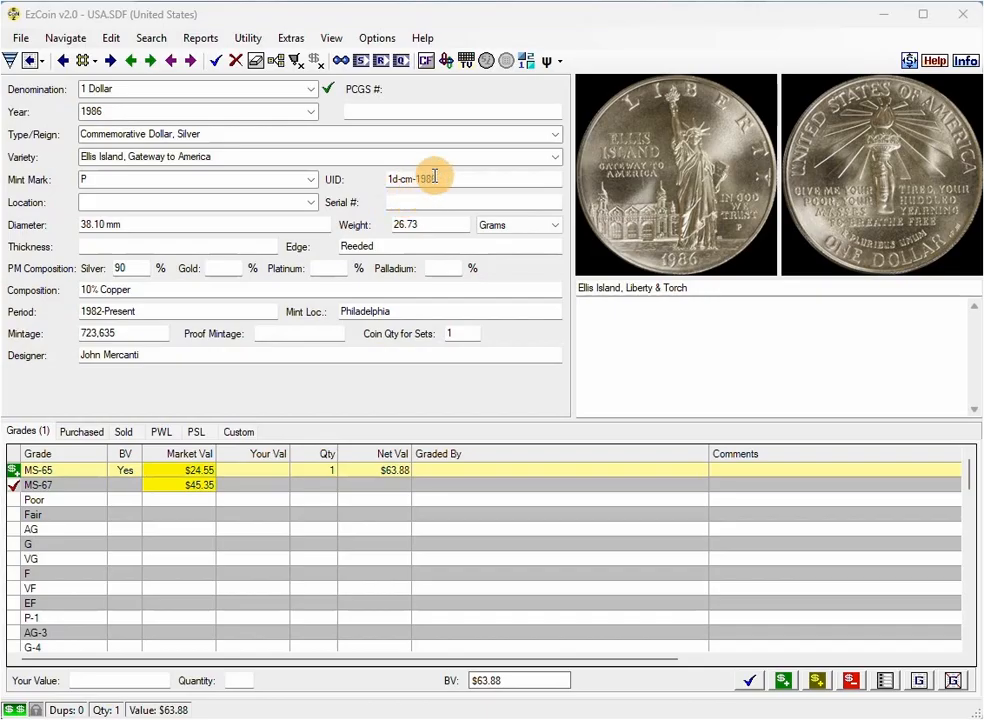
Step: Set your own silver price to 90.00 in the precious metal prices and apply it
{"action": "left_click", "coordinate": [380, 38]}
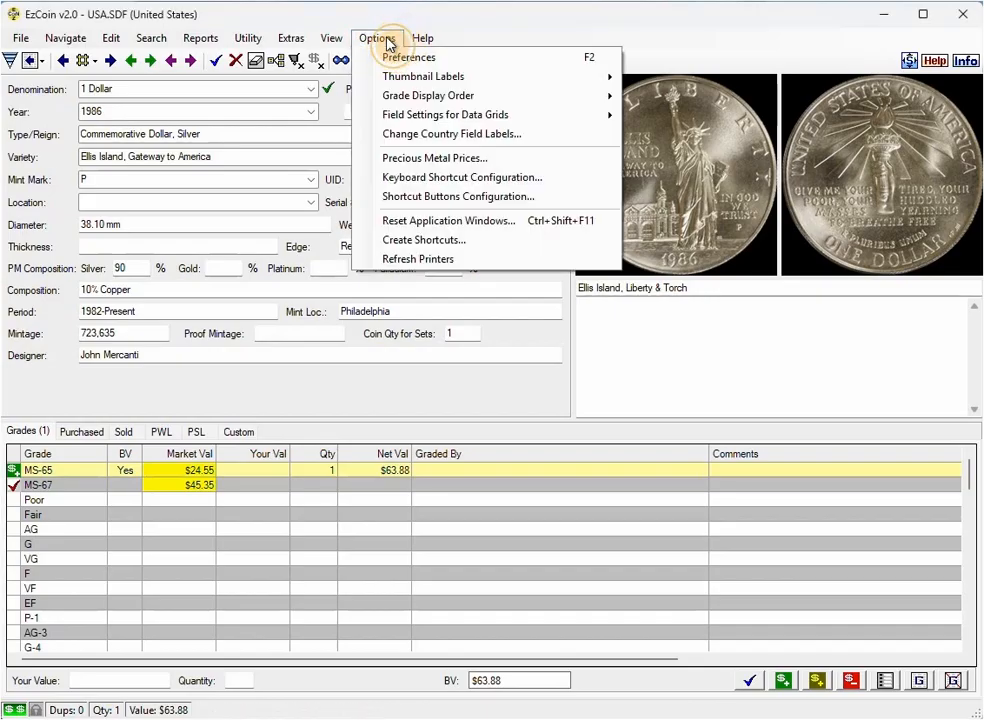
{"action": "left_click", "coordinate": [437, 158]}
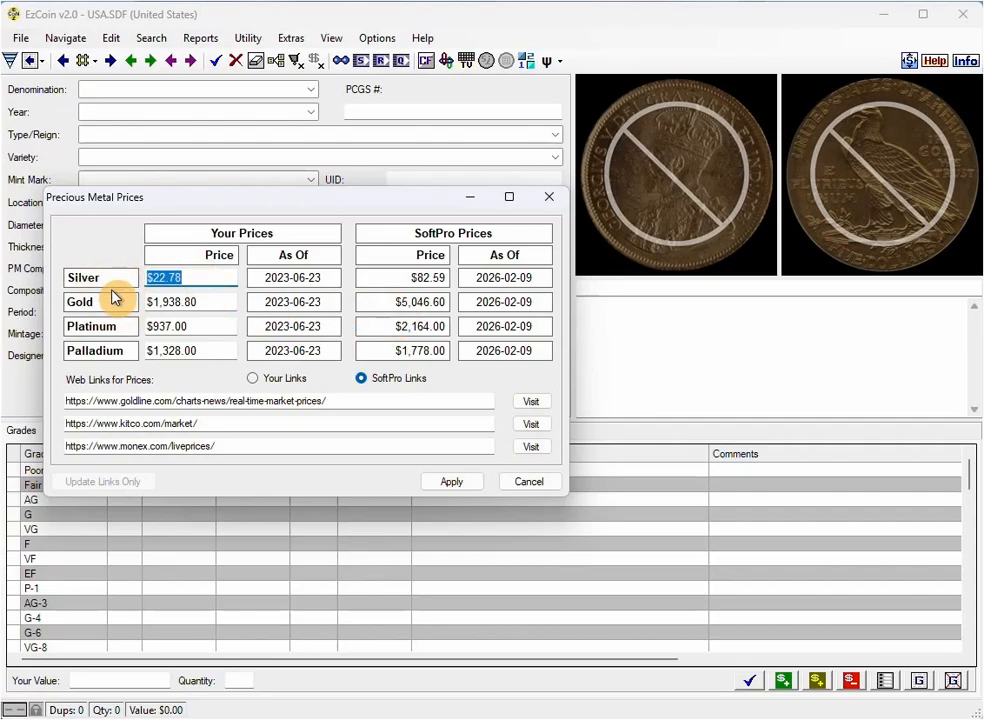
{"action": "type", "text": "90.00"}
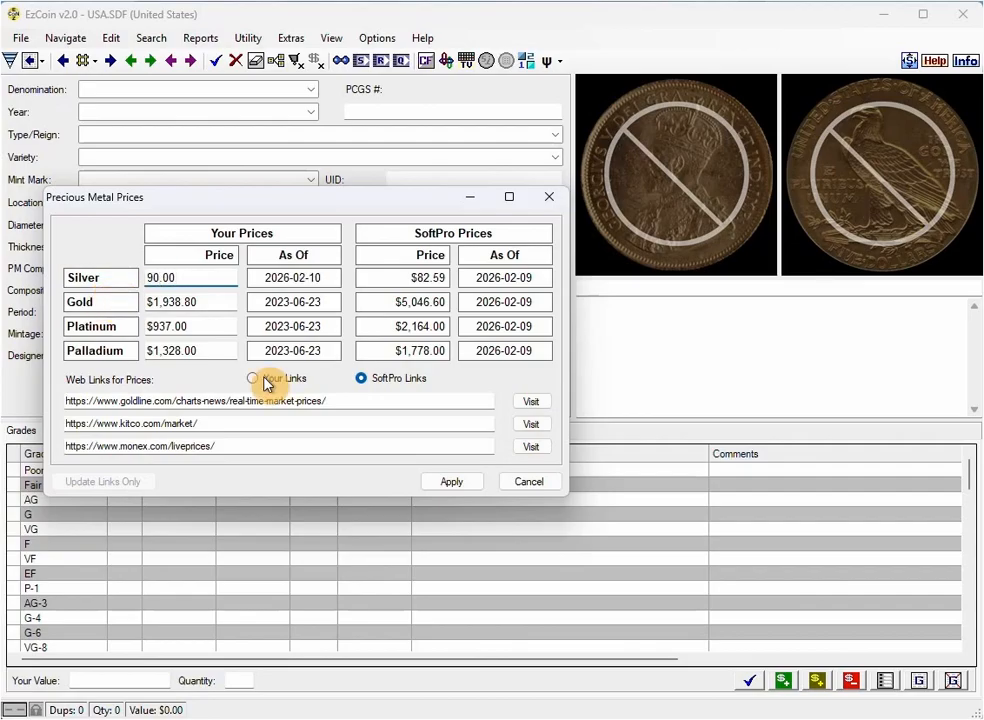
{"action": "left_click", "coordinate": [451, 481]}
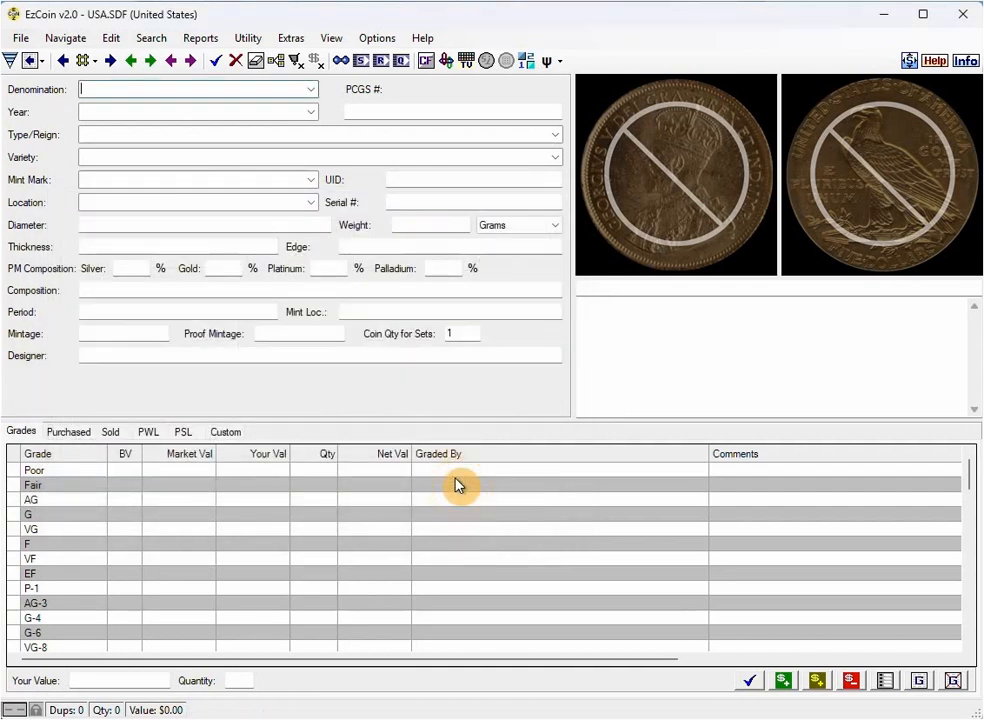
Step: Go back to the inventoried 1986 Ellis Island dollar and check the net value of its MS-65 grade
{"action": "left_click", "coordinate": [150, 63]}
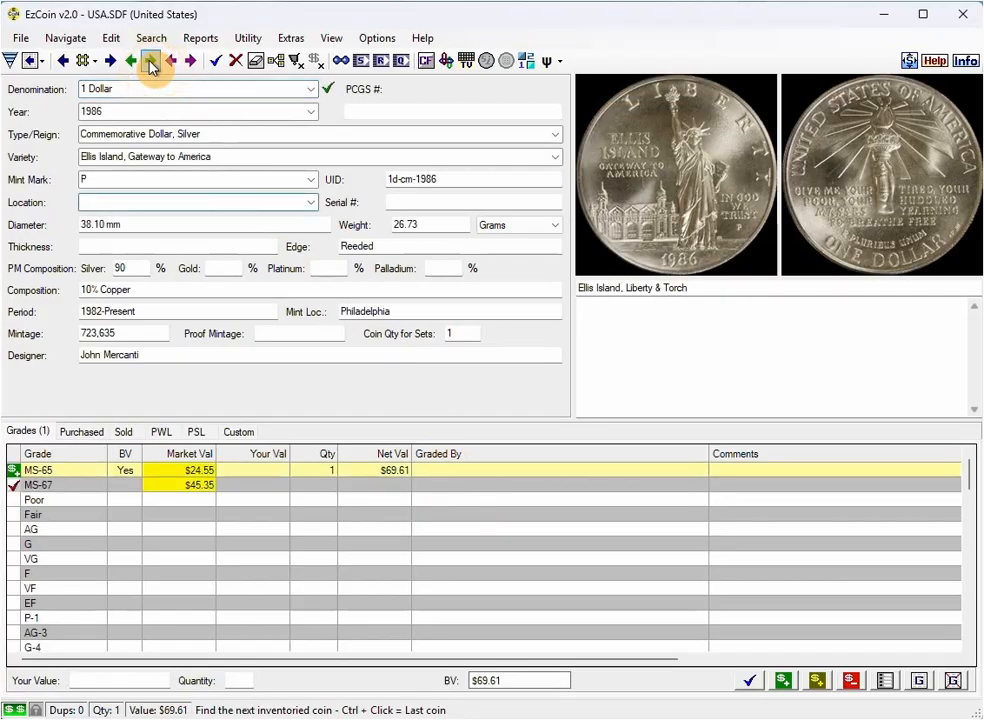
{"action": "left_click", "coordinate": [150, 63]}
{"action": "left_click", "coordinate": [309, 427]}
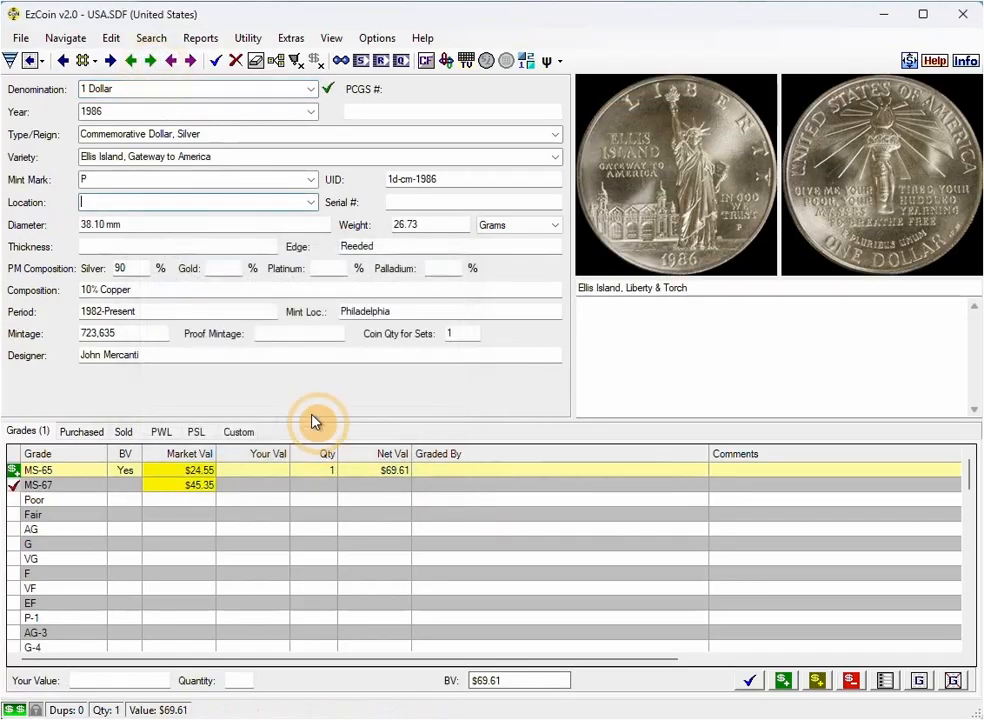
{"action": "left_click", "coordinate": [133, 63]}
{"action": "left_click", "coordinate": [308, 428]}
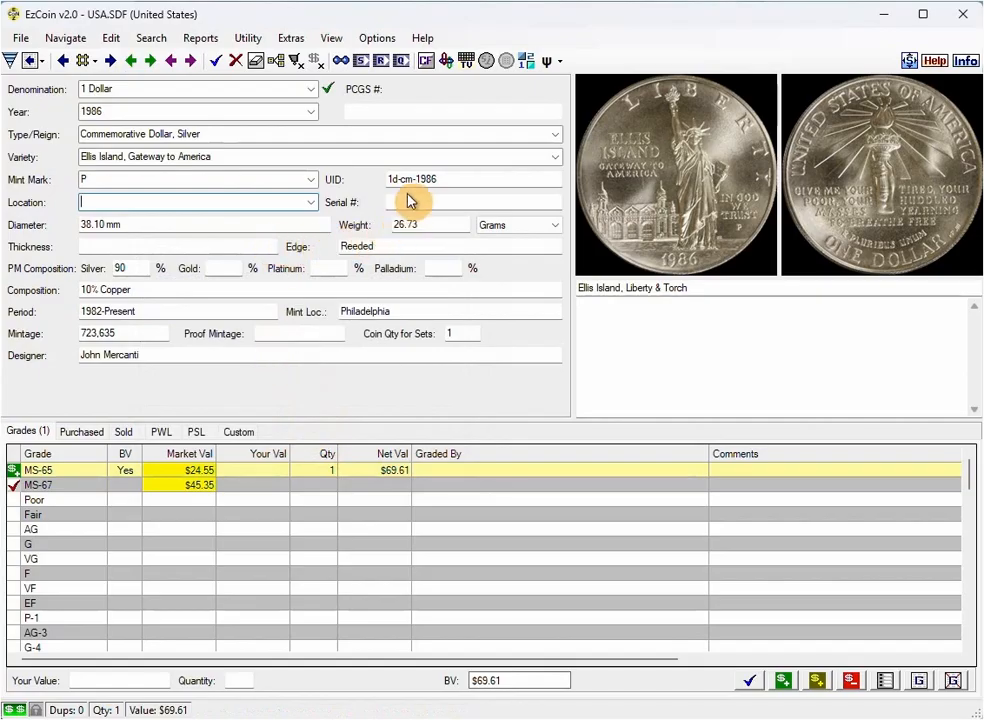
{"action": "left_click", "coordinate": [393, 474]}
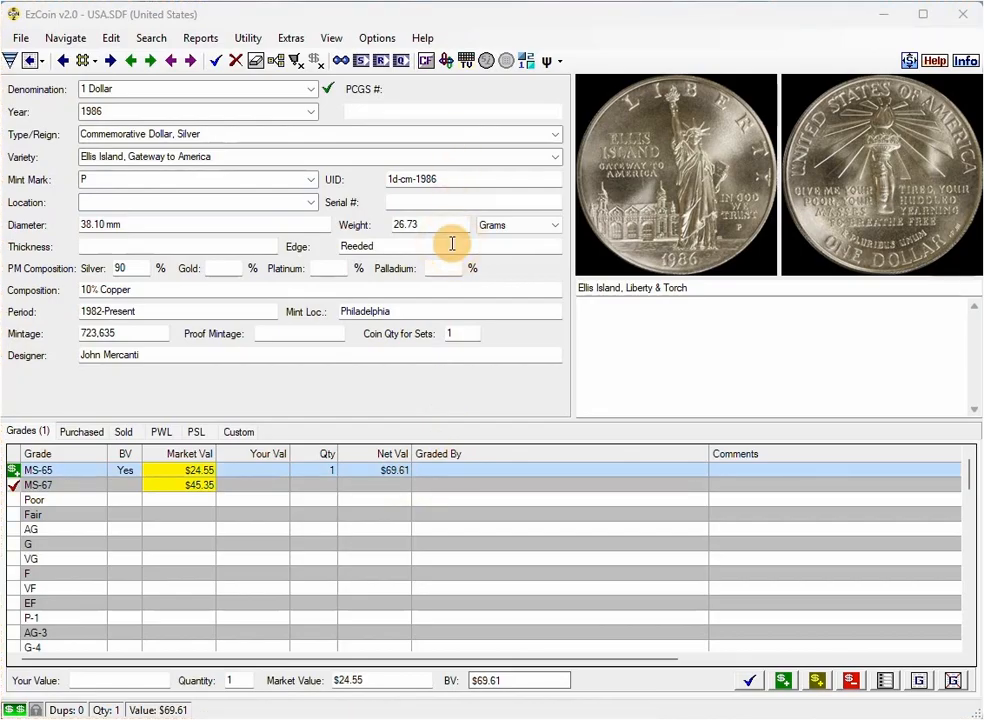
Step: Review the general preference that makes clearing fields mimic EzCoin version 1, keep it enabled, and accept the preferences
{"action": "left_click", "coordinate": [385, 44]}
{"action": "left_click", "coordinate": [398, 56]}
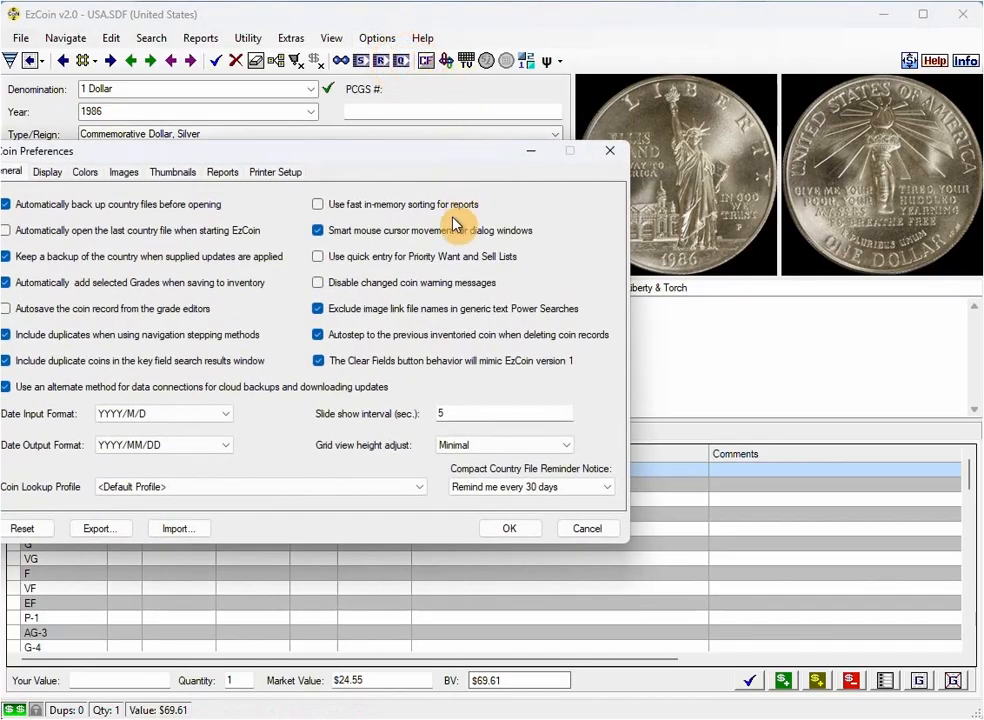
{"action": "left_click_drag", "start_coordinate": [373, 159], "coordinate": [433, 168]}
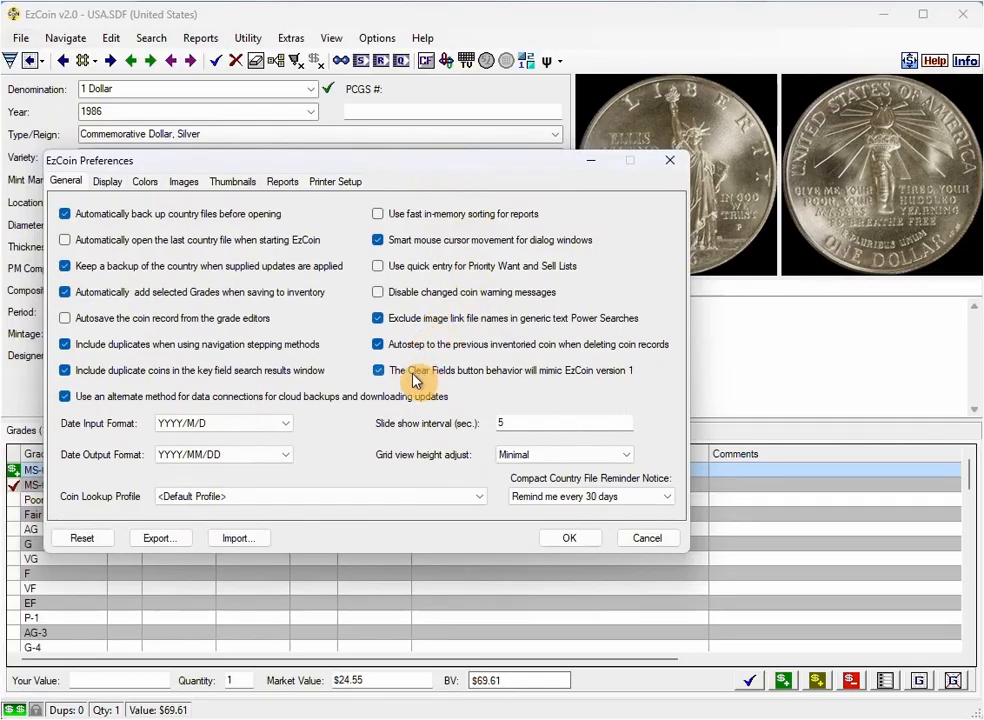
{"action": "left_click", "coordinate": [381, 377]}
{"action": "left_click", "coordinate": [383, 376]}
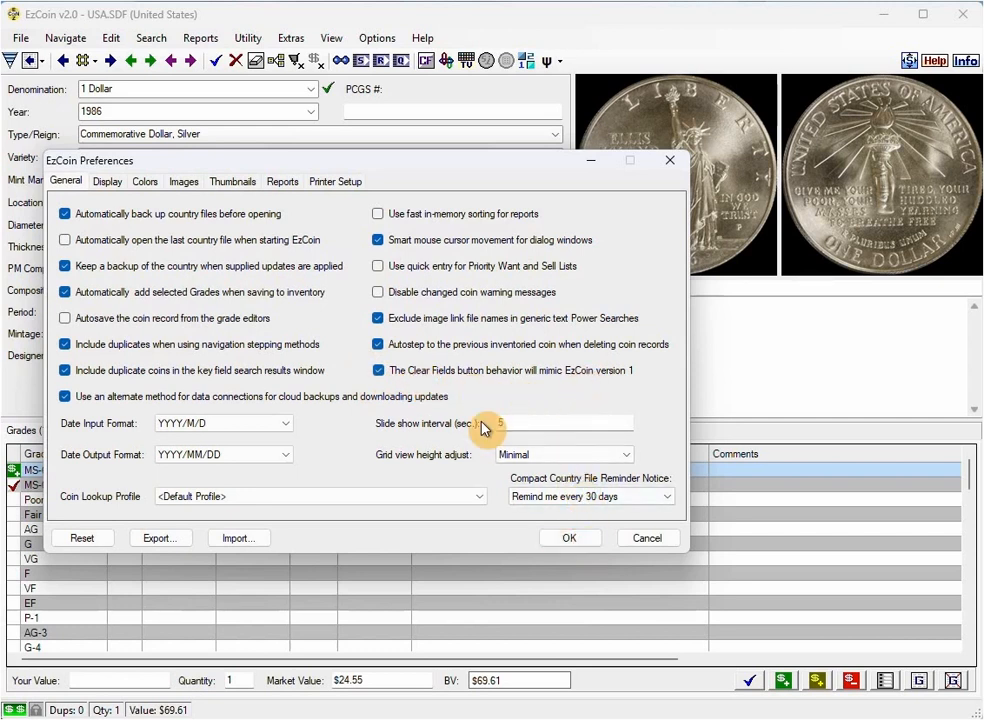
{"action": "left_click", "coordinate": [551, 537]}
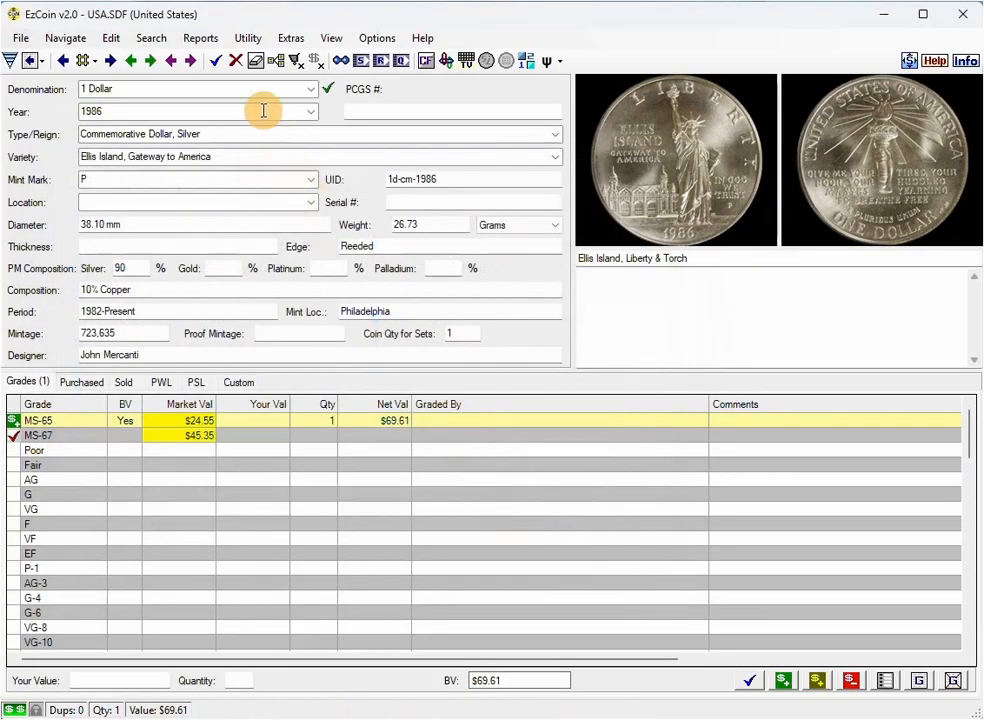
Step: Clear the coin fields, look up UID 1d-se-1987, and load the 1987 Silver American Eagle without a mint mark
{"action": "left_click", "coordinate": [256, 63]}
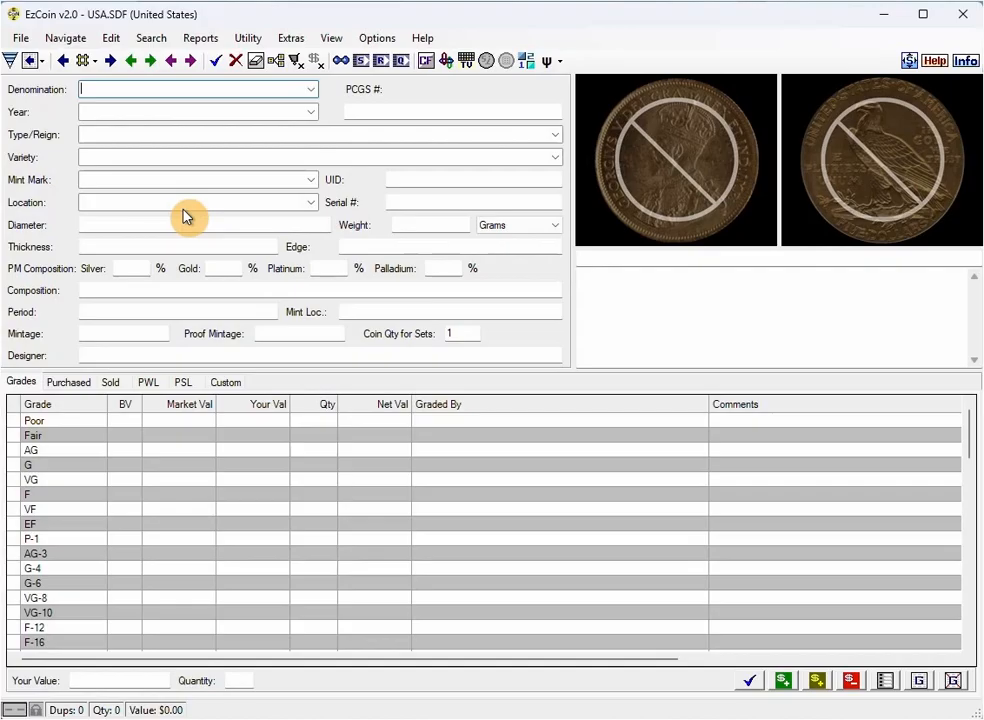
{"action": "left_click", "coordinate": [424, 180]}
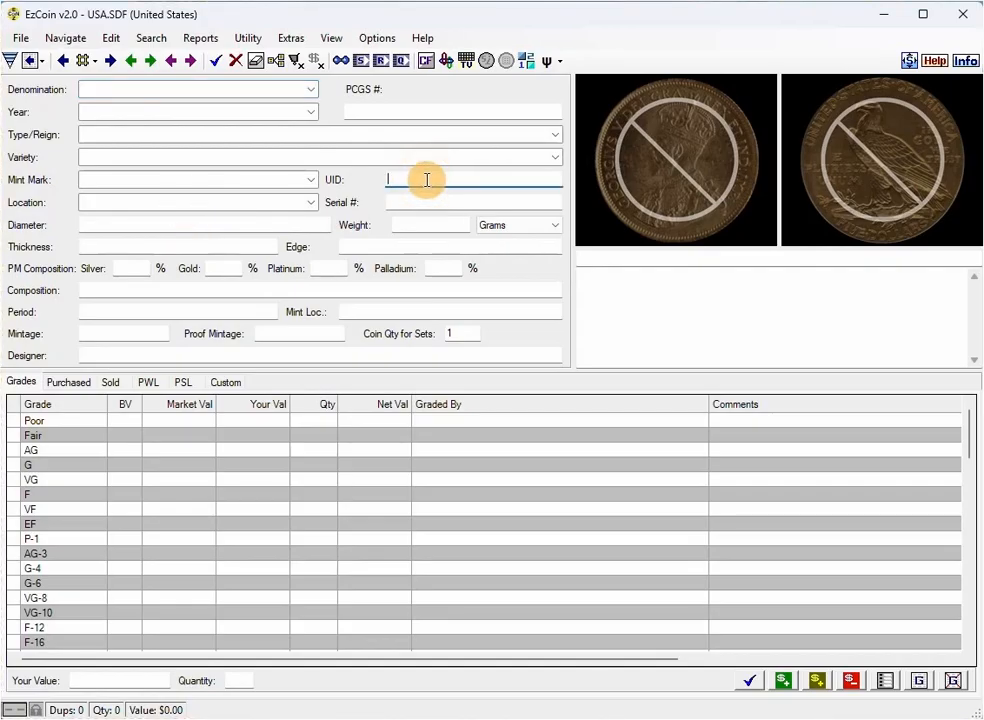
{"action": "type", "text": "1d-se-1987"}
{"action": "key", "text": "Return"}
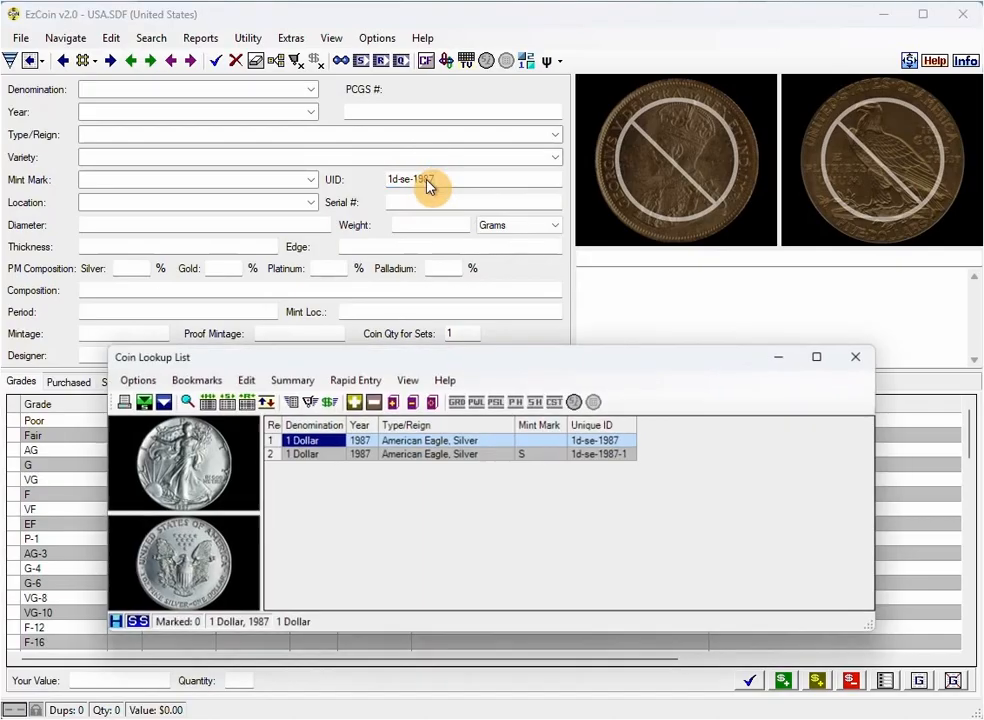
{"action": "double_click", "coordinate": [312, 447]}
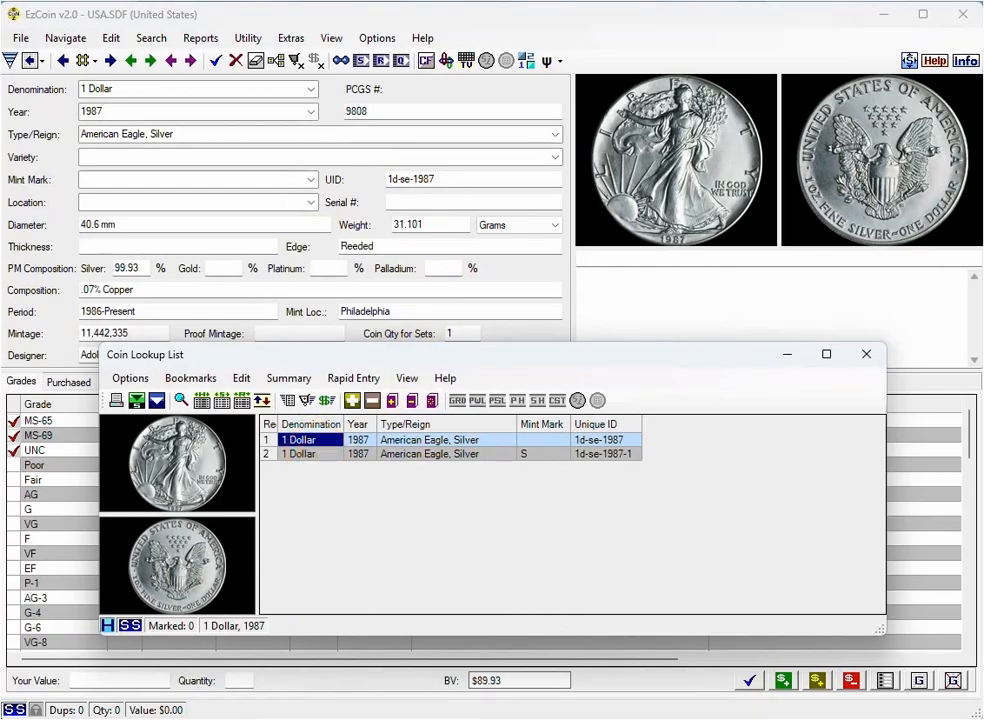
{"action": "left_click", "coordinate": [862, 354]}
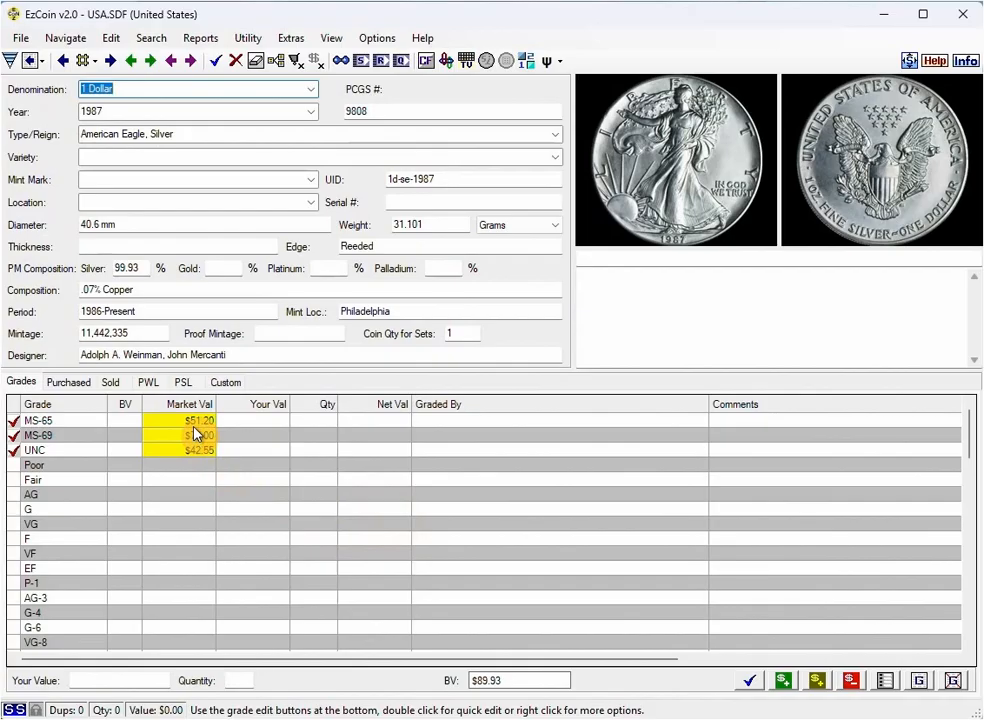
Step: Add the MS-65 grade of the 1987 Silver Eagle to inventory at bullion value and save the coin record
{"action": "left_click", "coordinate": [113, 425]}
{"action": "left_click", "coordinate": [195, 422]}
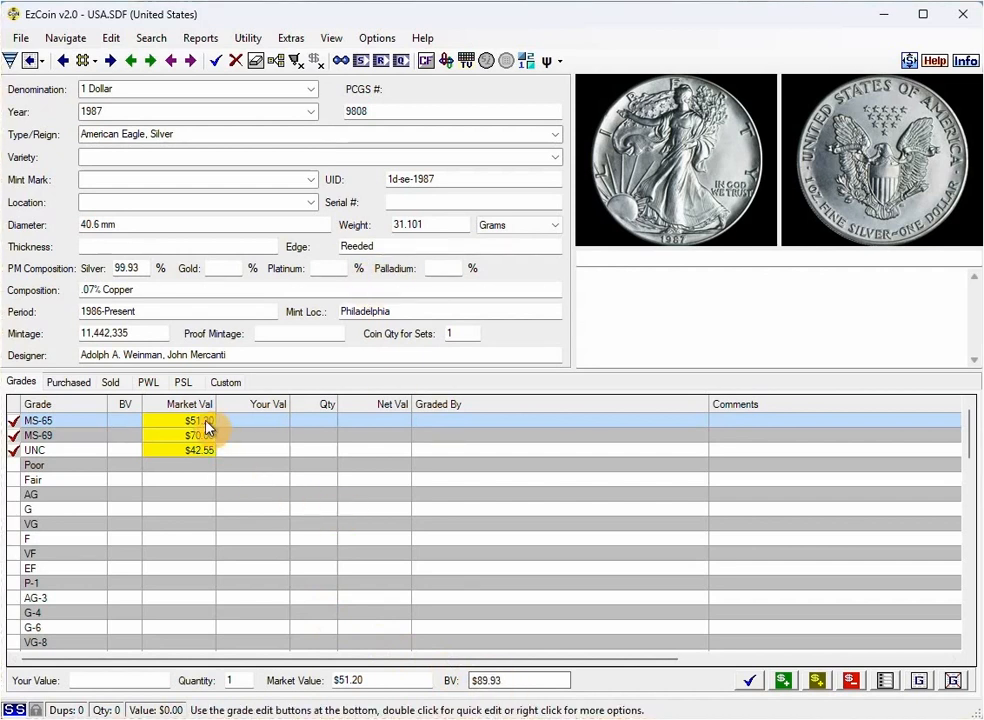
{"action": "left_click", "coordinate": [817, 684]}
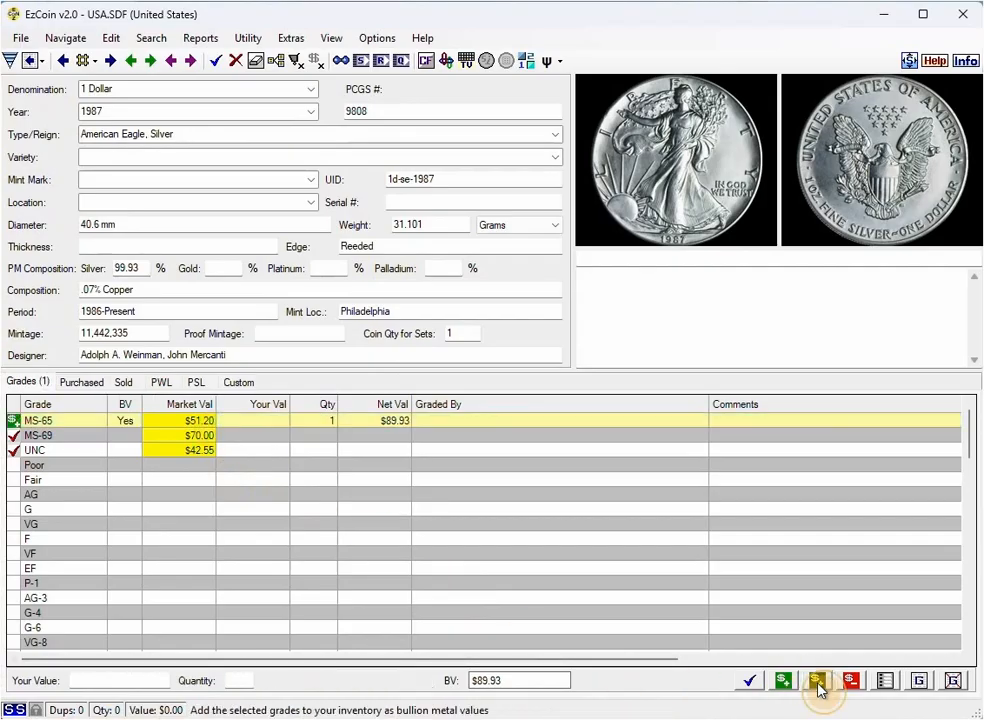
{"action": "left_click", "coordinate": [750, 683]}
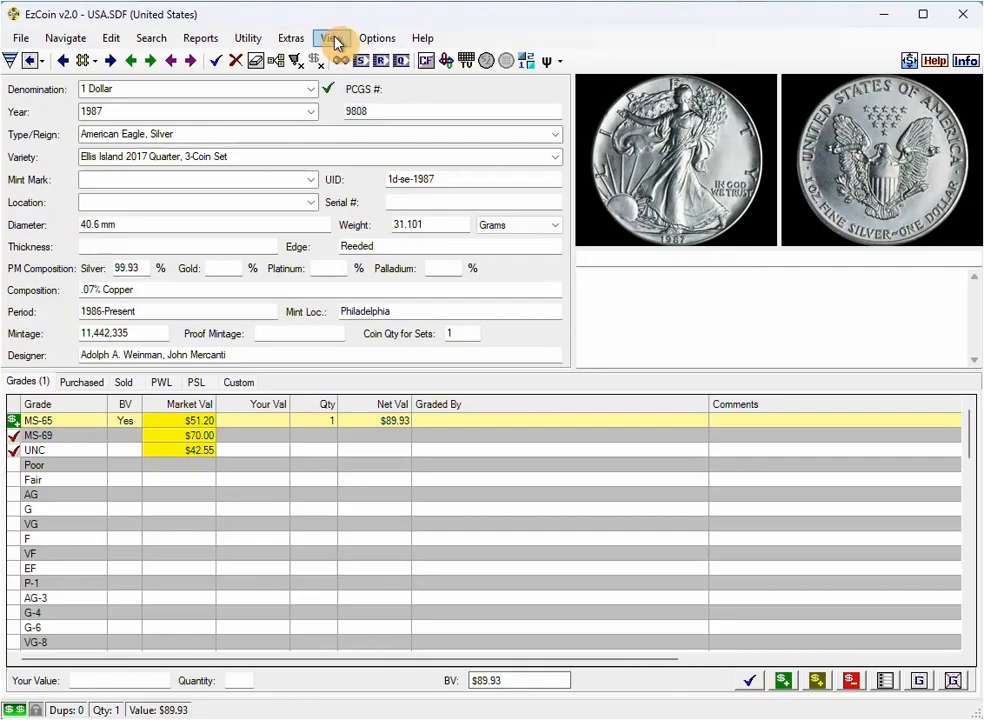
Step: Run a Rapid Multi Entry search of supplied, non-inventoried 1 Dollar coins, 1988 to 1990, type Commemorative Dollar, Silver, and list the matches
{"action": "left_click", "coordinate": [118, 40]}
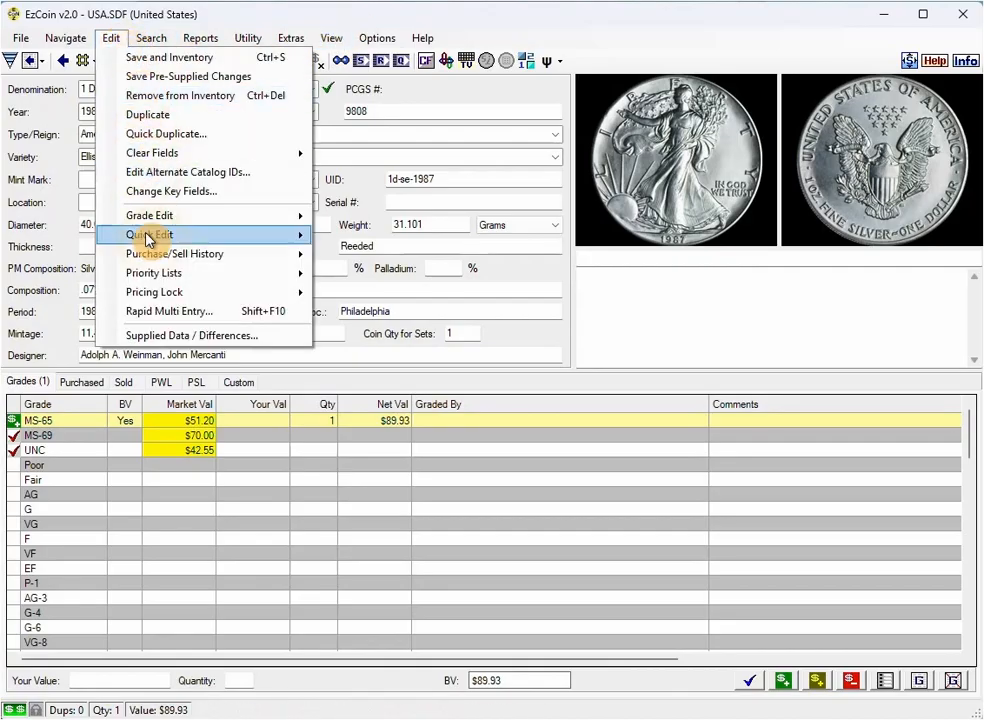
{"action": "left_click", "coordinate": [176, 309]}
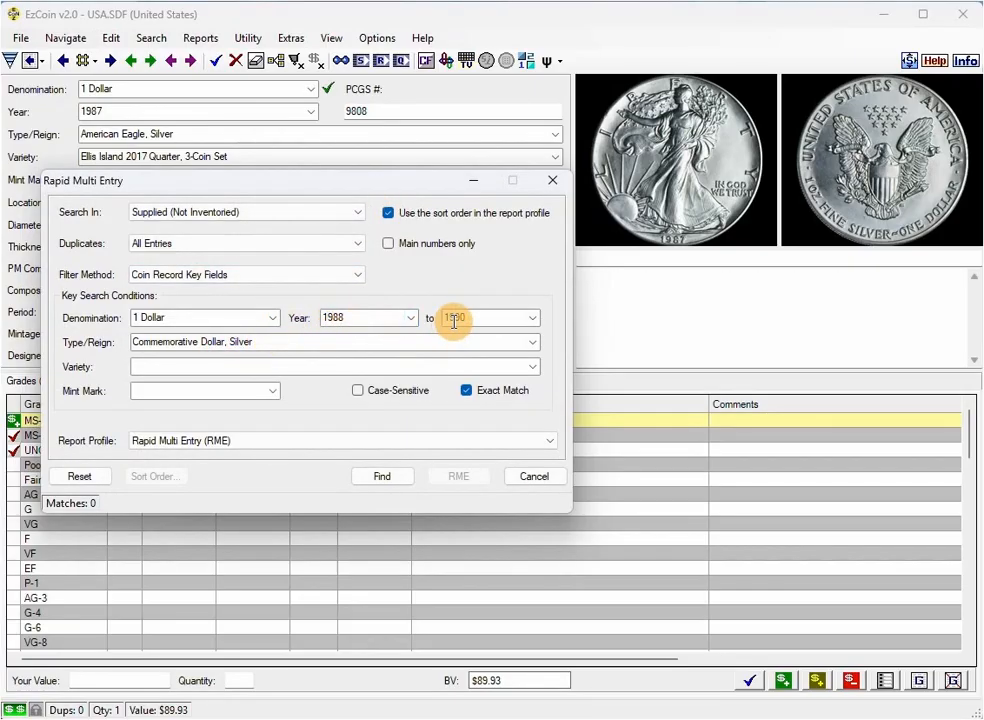
{"action": "left_click", "coordinate": [392, 484]}
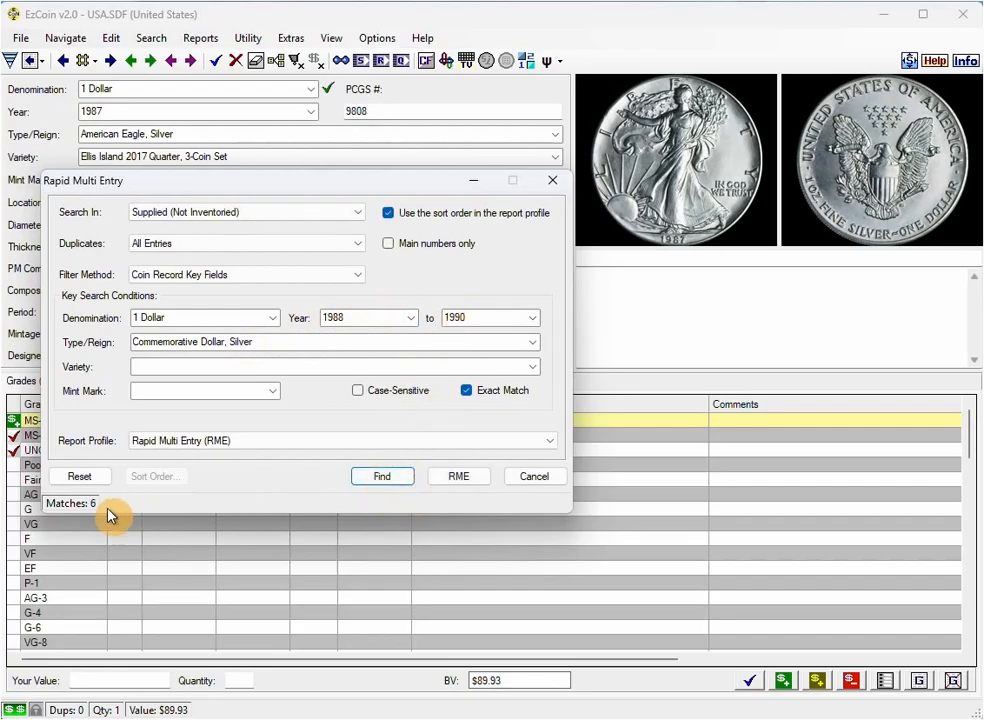
{"action": "left_click", "coordinate": [459, 478]}
{"action": "left_click", "coordinate": [312, 425]}
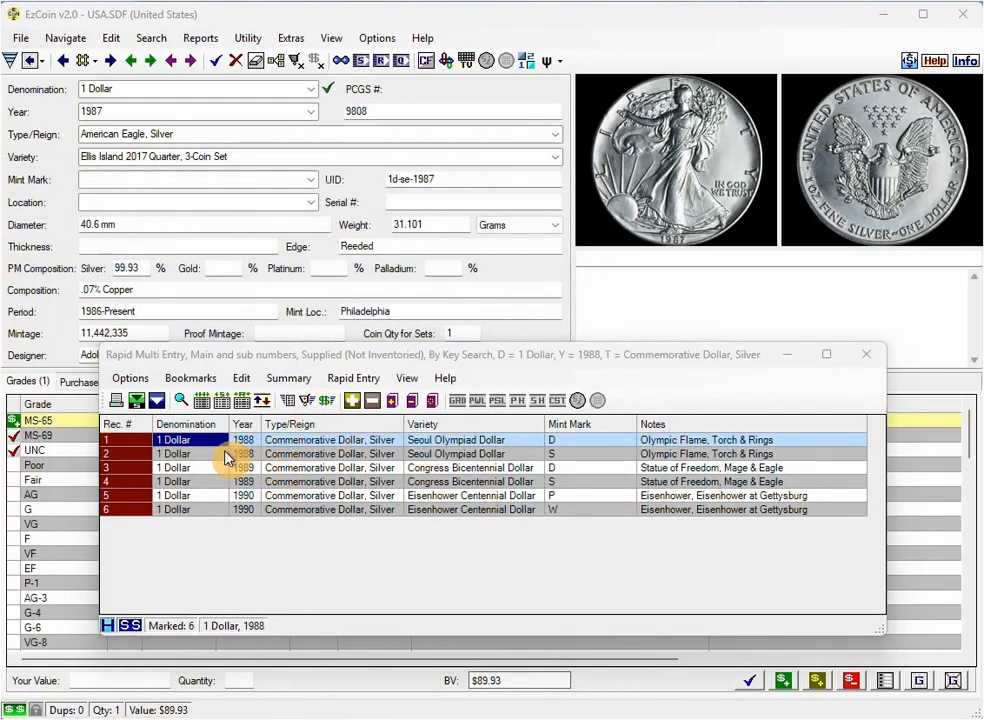
Step: Select all the listed 1988–1990 commemorative dollars and start rapid entry of them into the inventory
{"action": "left_click_drag", "start_coordinate": [206, 440], "coordinate": [210, 512]}
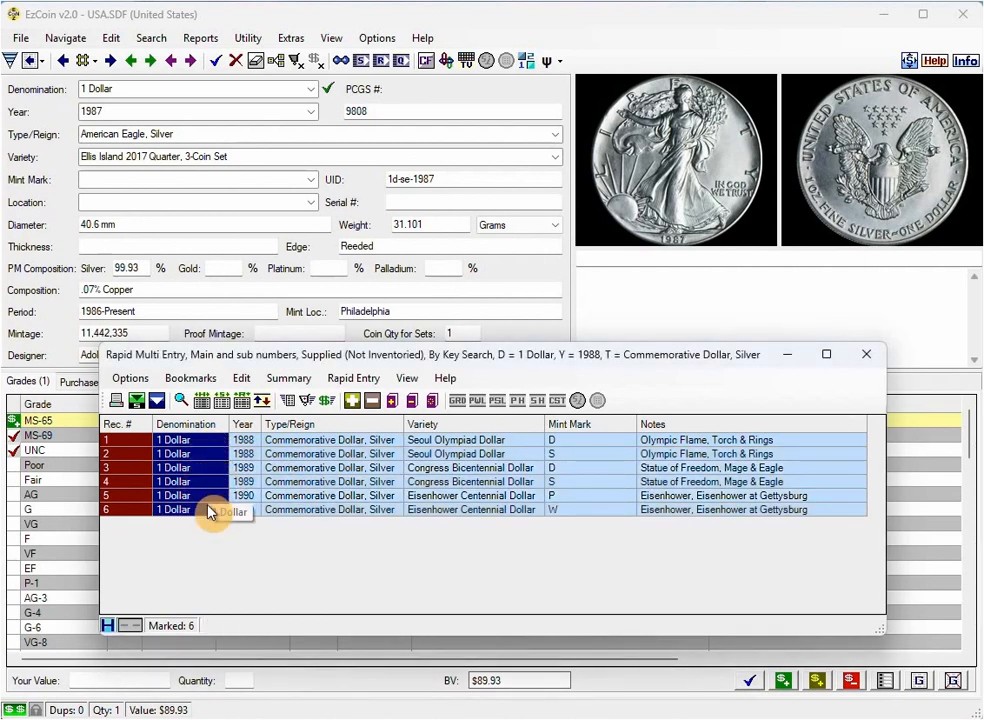
{"action": "left_click", "coordinate": [289, 405]}
{"action": "left_click_drag", "start_coordinate": [294, 165], "coordinate": [405, 191]}
Step: Choose grade MS-65 for the rapid entry and enable Bullion Value, set only if it is greater than the market value
{"action": "left_click", "coordinate": [298, 403]}
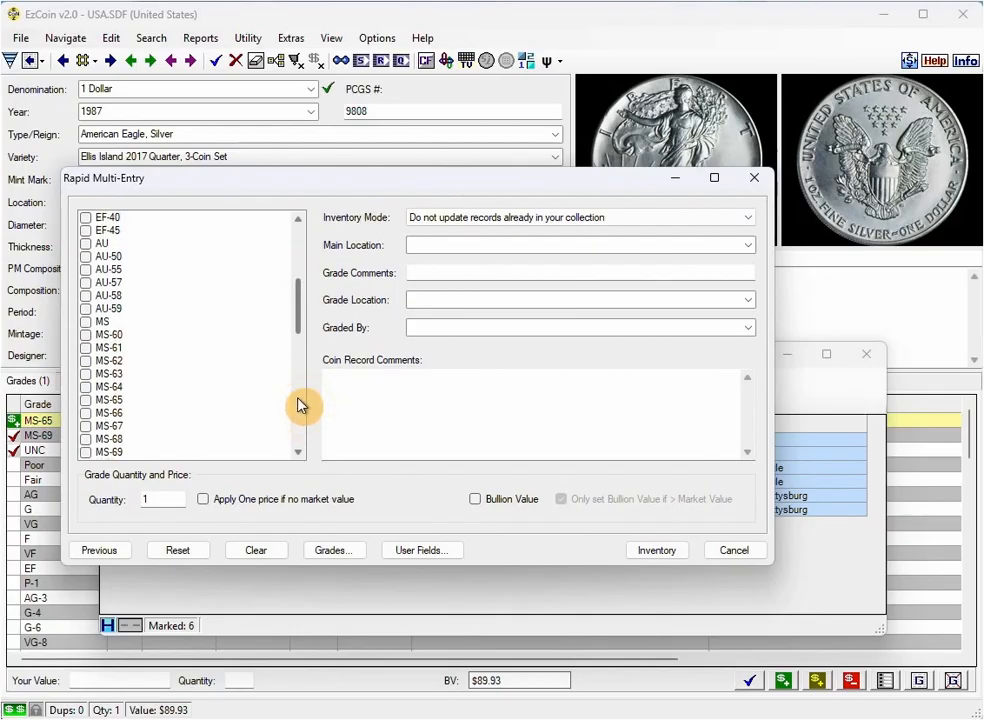
{"action": "left_click", "coordinate": [88, 401]}
{"action": "left_click", "coordinate": [86, 401]}
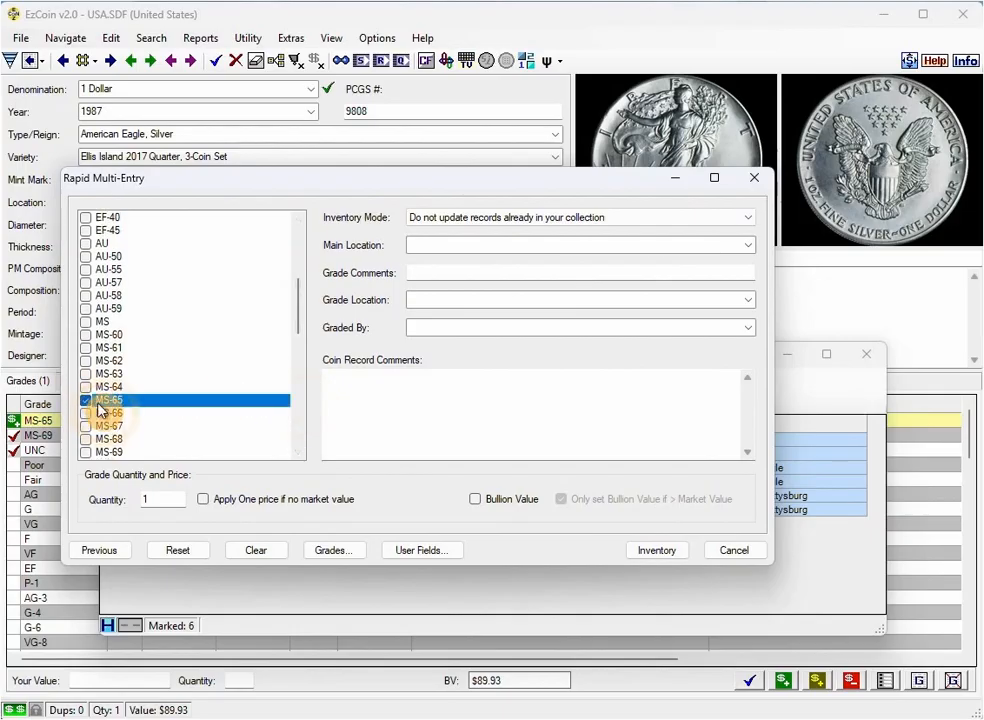
{"action": "left_click", "coordinate": [476, 500]}
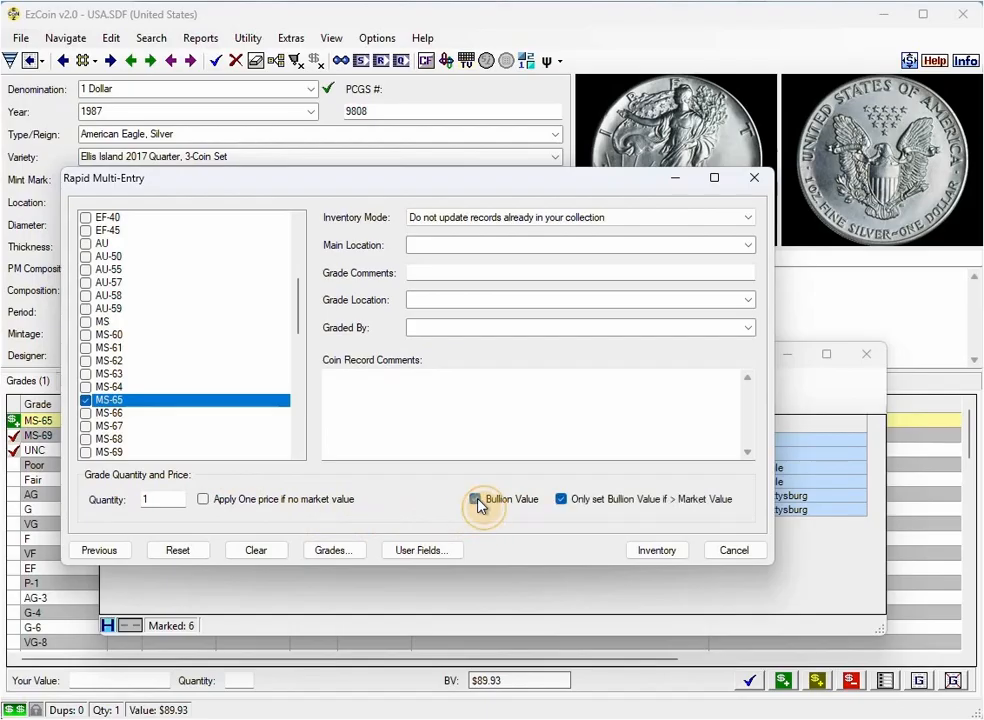
{"action": "left_click", "coordinate": [560, 503]}
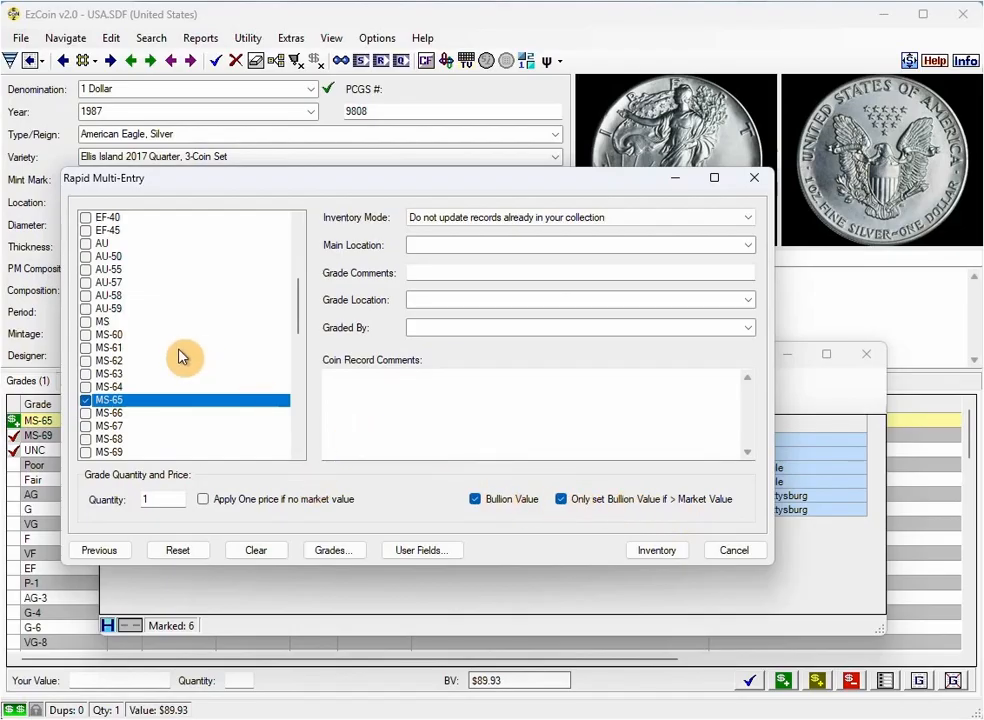
{"action": "left_click", "coordinate": [562, 499]}
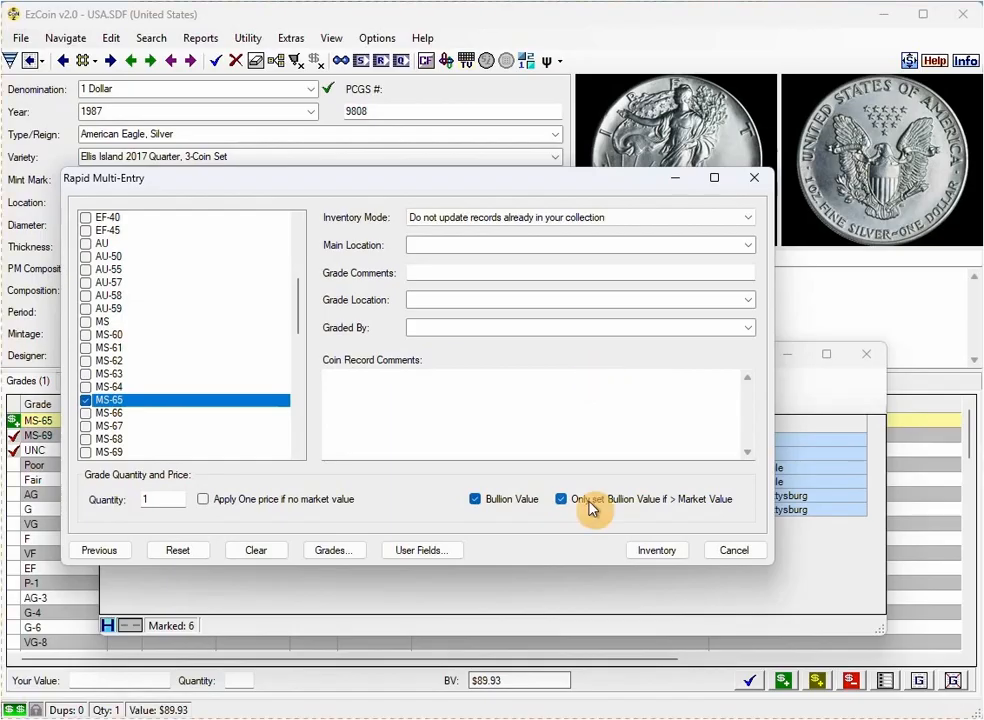
Step: Add the marked 1988–1990 commemorative dollars to the inventory with the chosen rapid entry settings and close the results list
{"action": "left_click", "coordinate": [662, 551]}
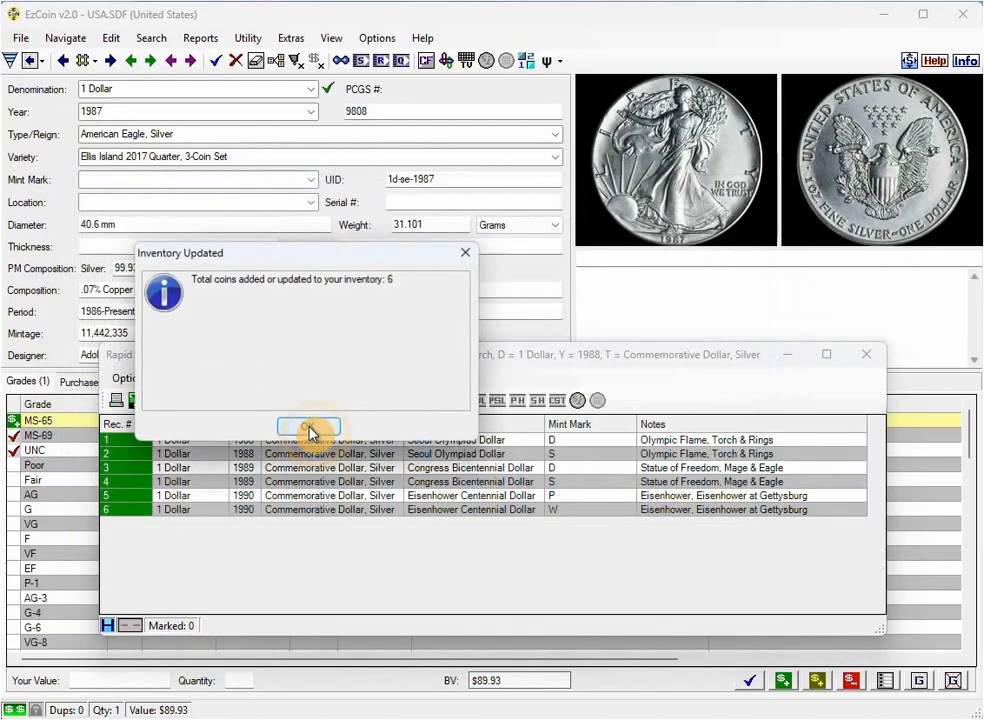
{"action": "left_click", "coordinate": [307, 428]}
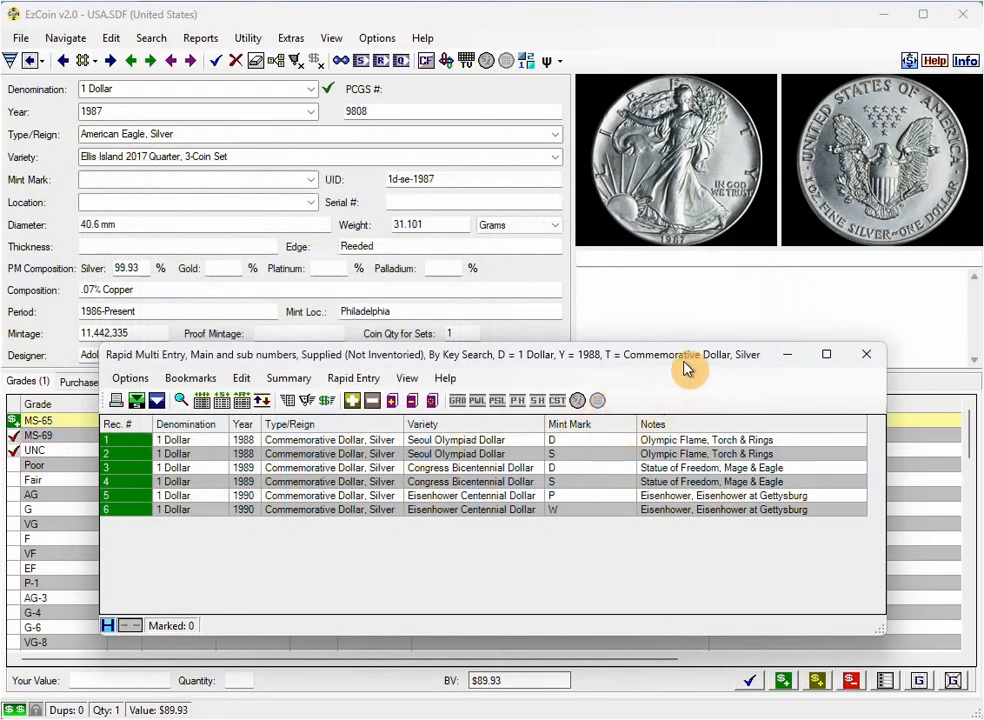
{"action": "left_click", "coordinate": [866, 354]}
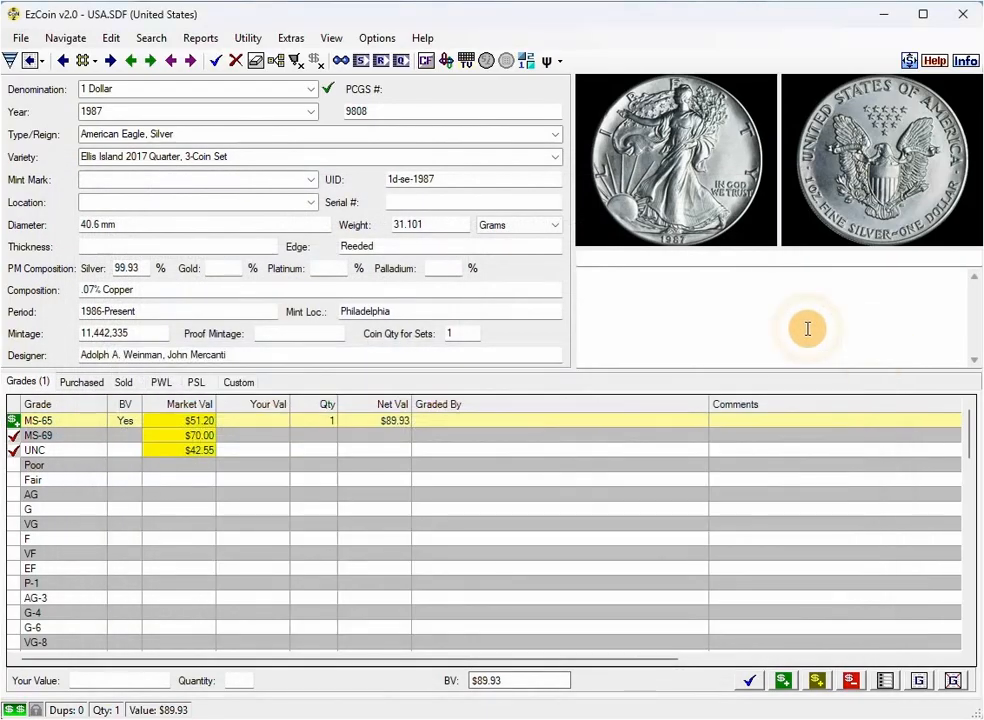
Step: Go through the inventoried coins to the 1989-D Congress Bicentennial Dollar and re-add its MS-65 grade at market value instead of bullion value
{"action": "left_click", "coordinate": [155, 66]}
{"action": "left_click", "coordinate": [152, 62]}
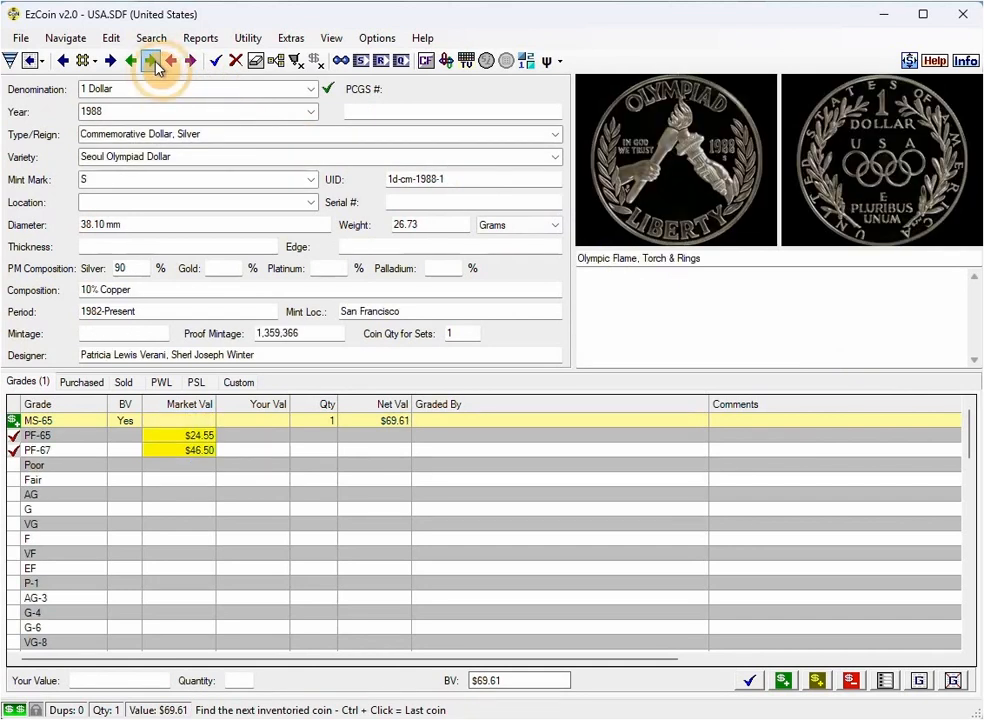
{"action": "left_click", "coordinate": [152, 62]}
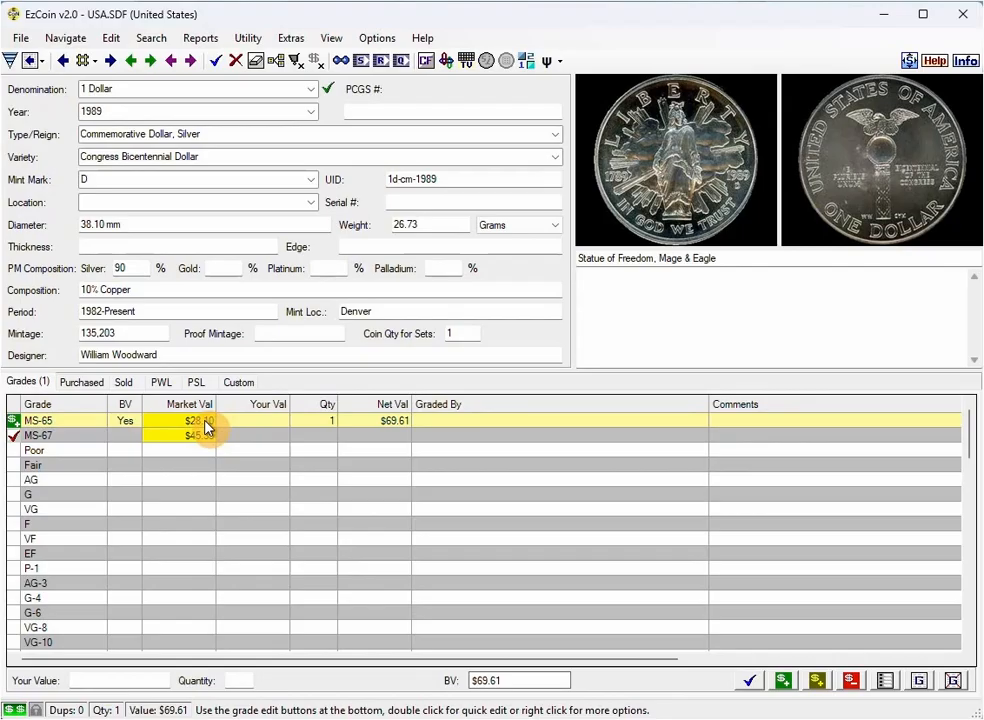
{"action": "left_click", "coordinate": [203, 425]}
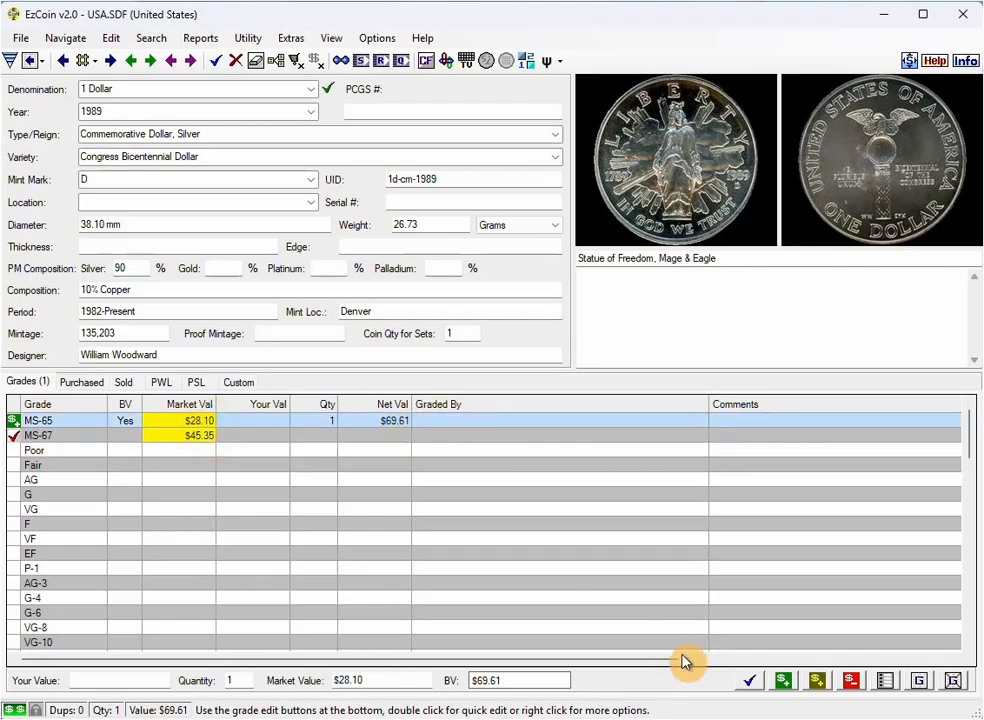
{"action": "left_click", "coordinate": [783, 683]}
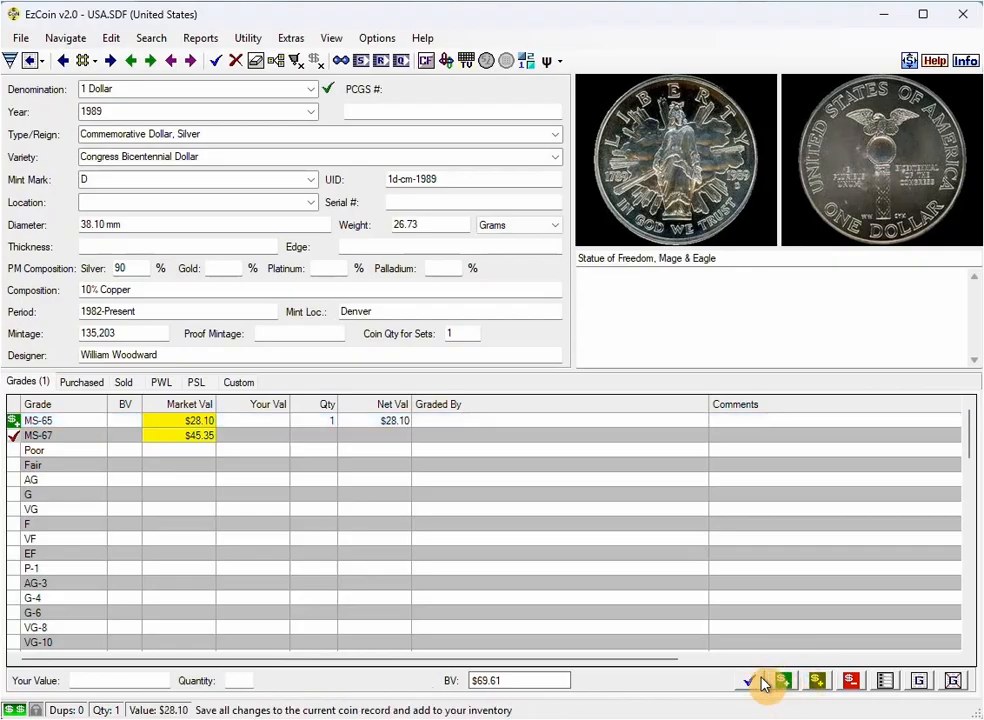